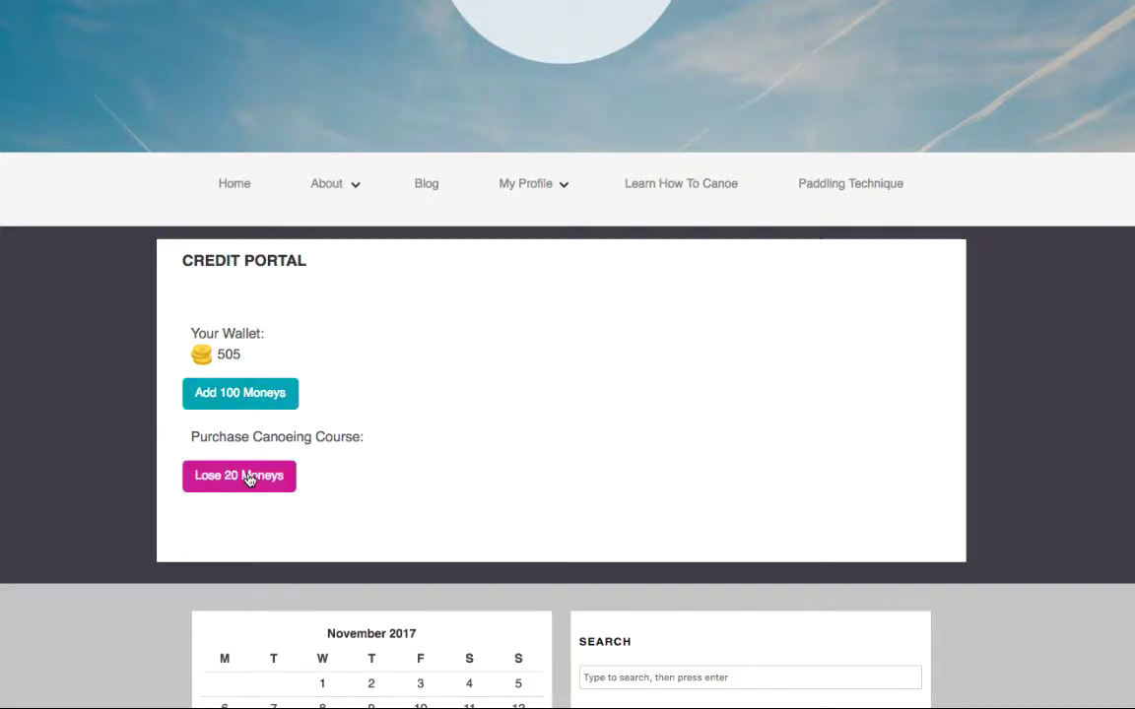
Add 100 moneys to the wallet in the credit portal, then spend 20 moneys on the canoeing course, confirming both operations
left_click(292, 390)
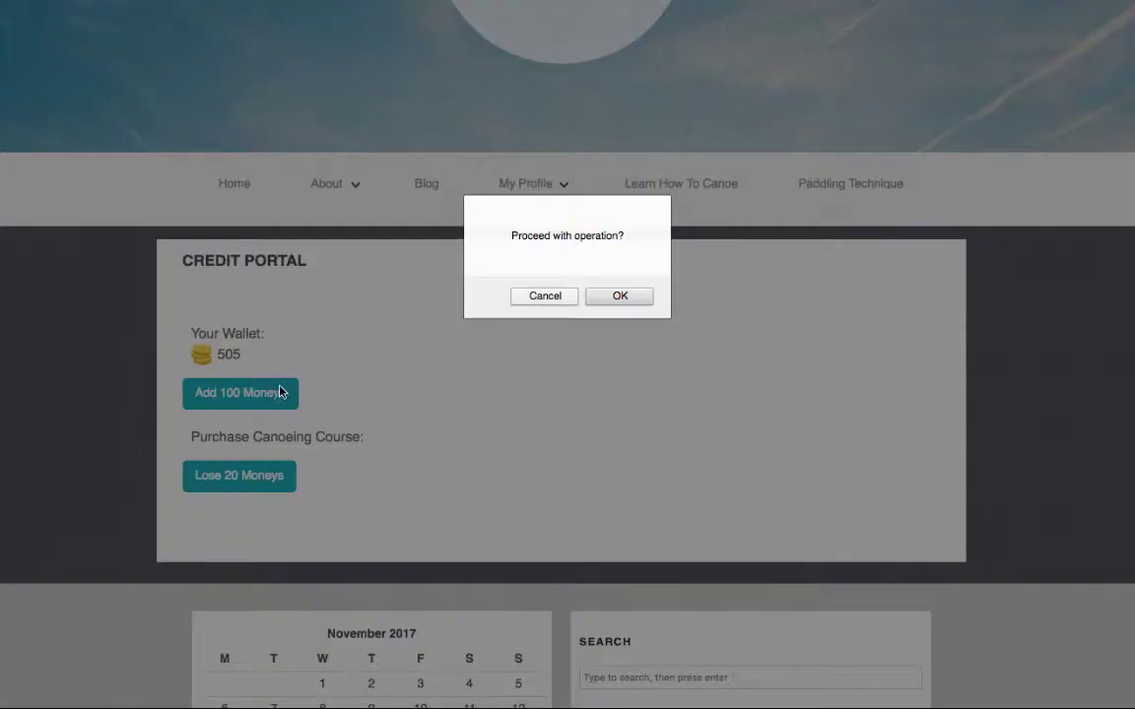
left_click(599, 297)
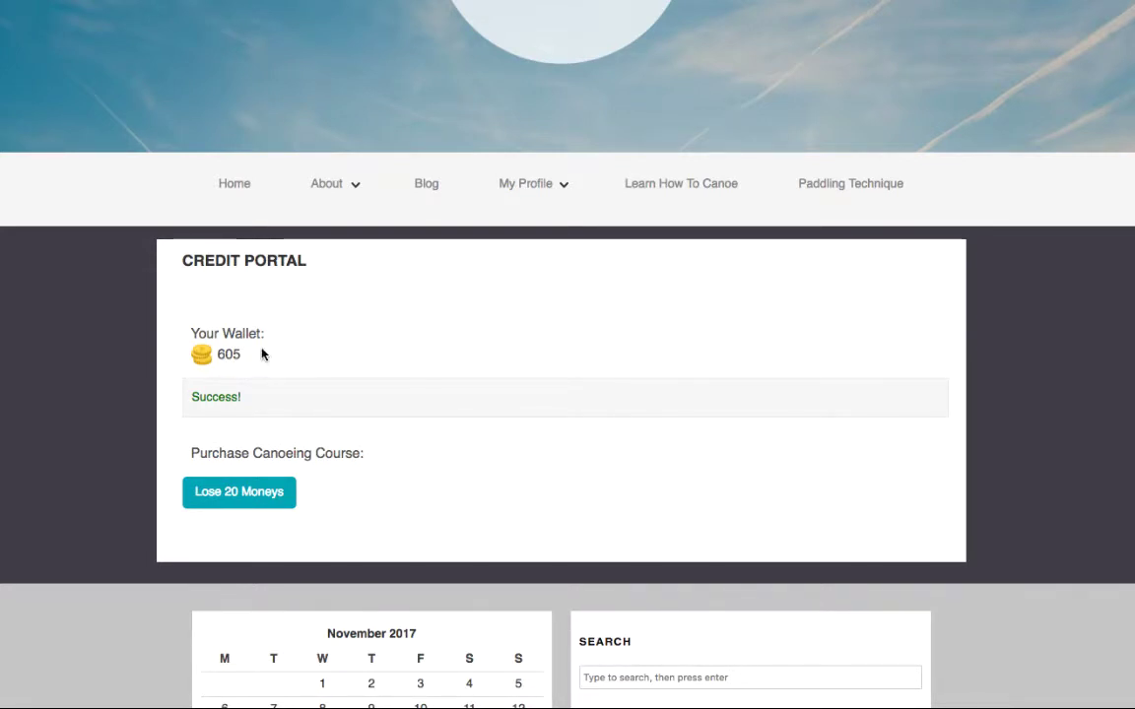
left_click(293, 491)
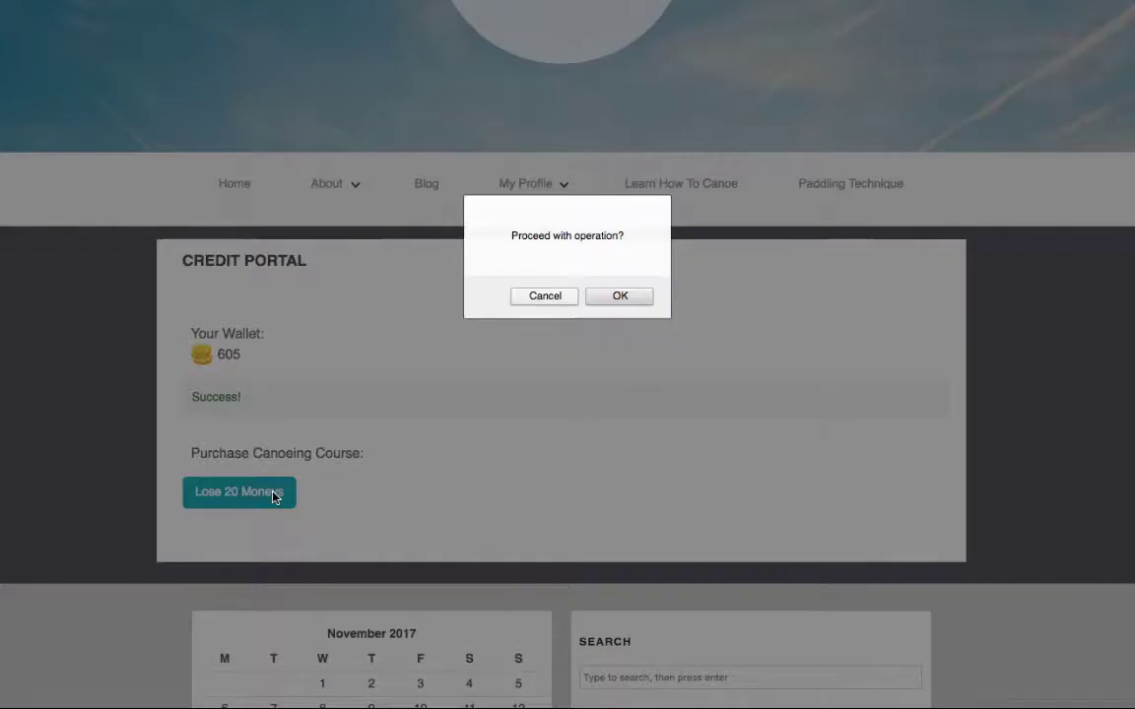
key("Return")
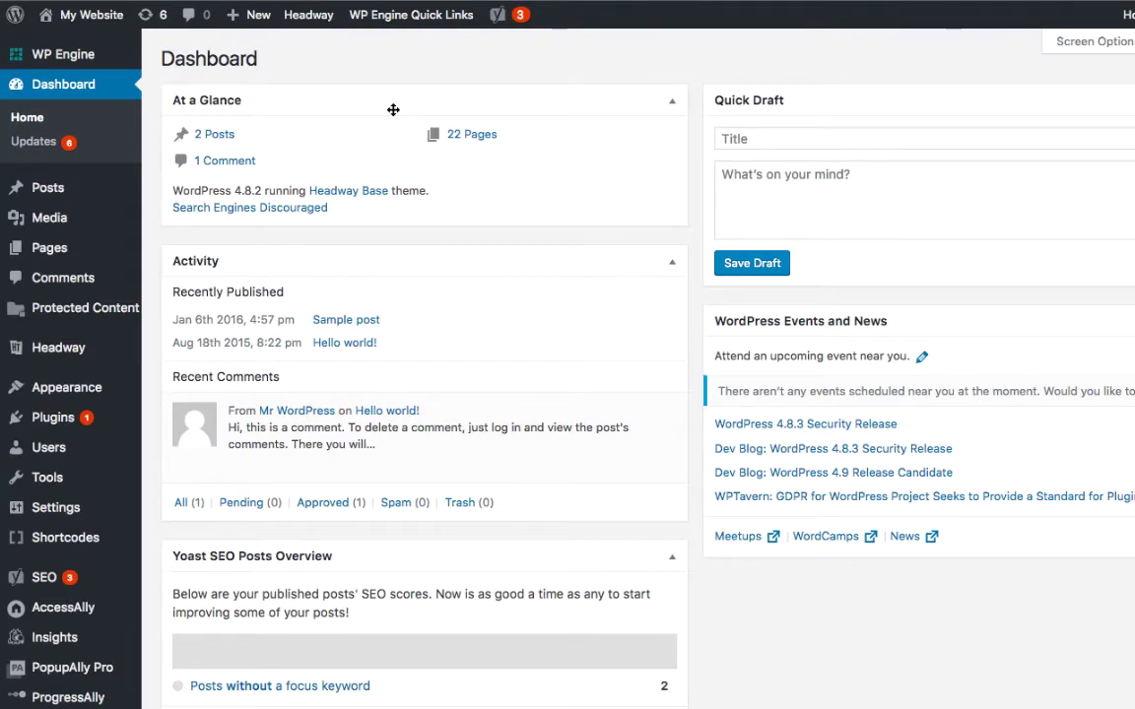
Add a new AccessAlly custom operation in the WordPress admin and name it "Increase Credit by 25"
mouse_move(113, 608)
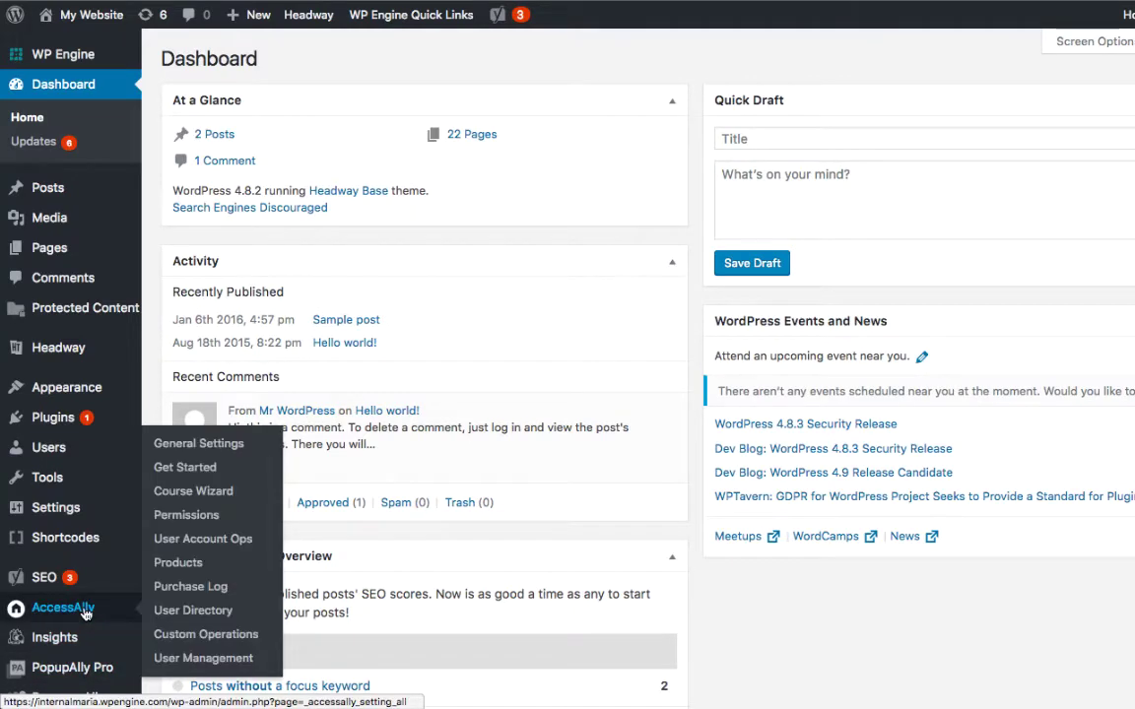
left_click(208, 642)
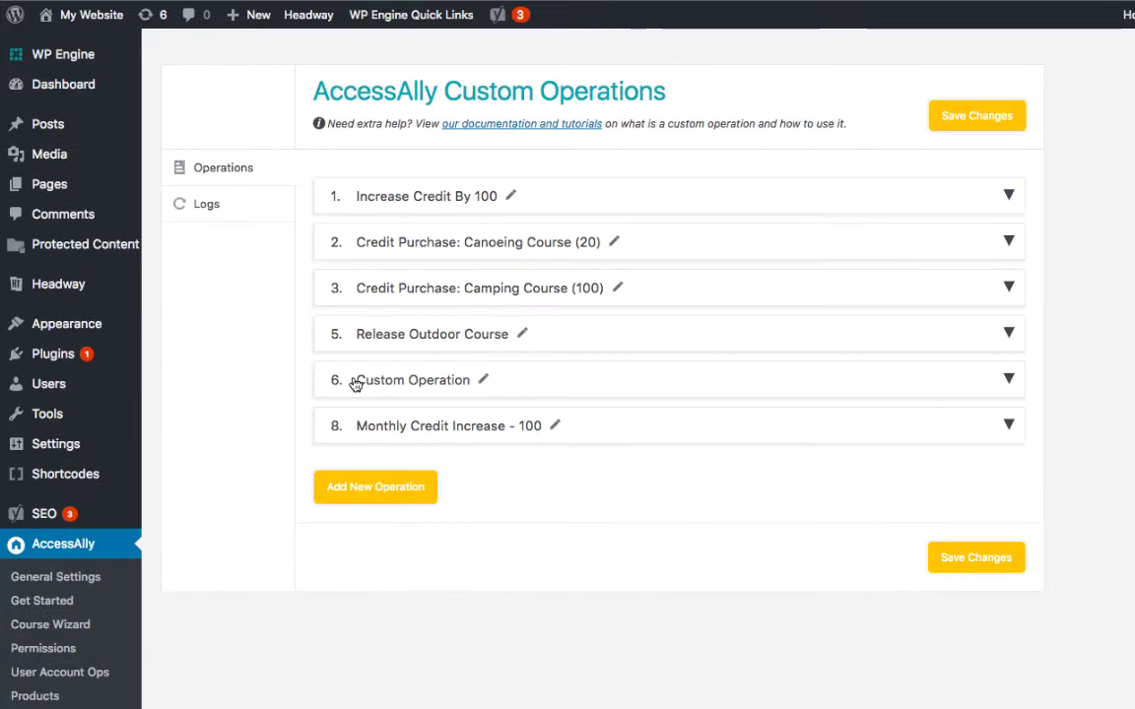
left_click(391, 481)
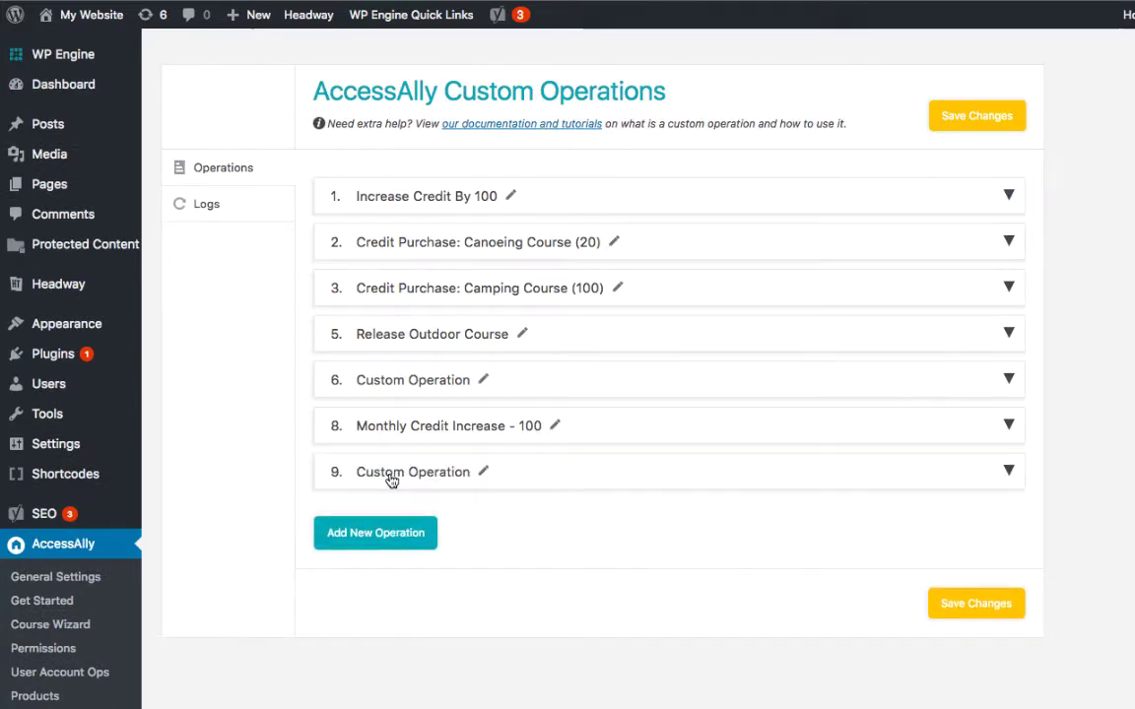
left_click(482, 471)
left_click_drag(476, 474, 306, 472)
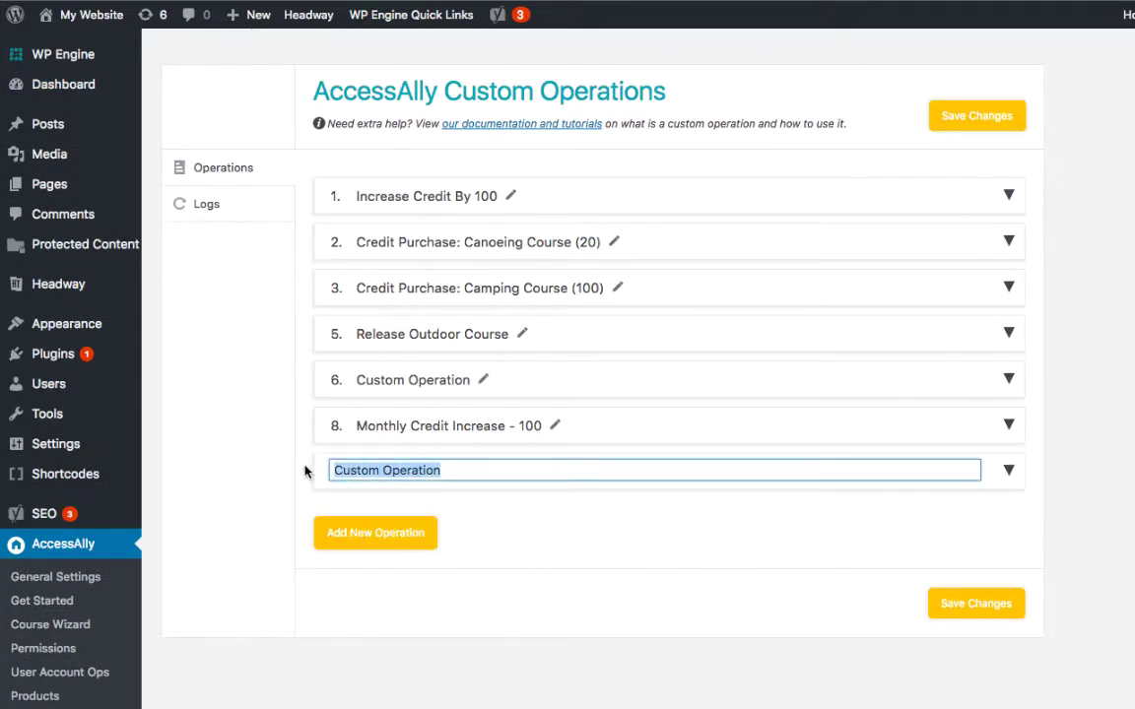
type("Increase C")
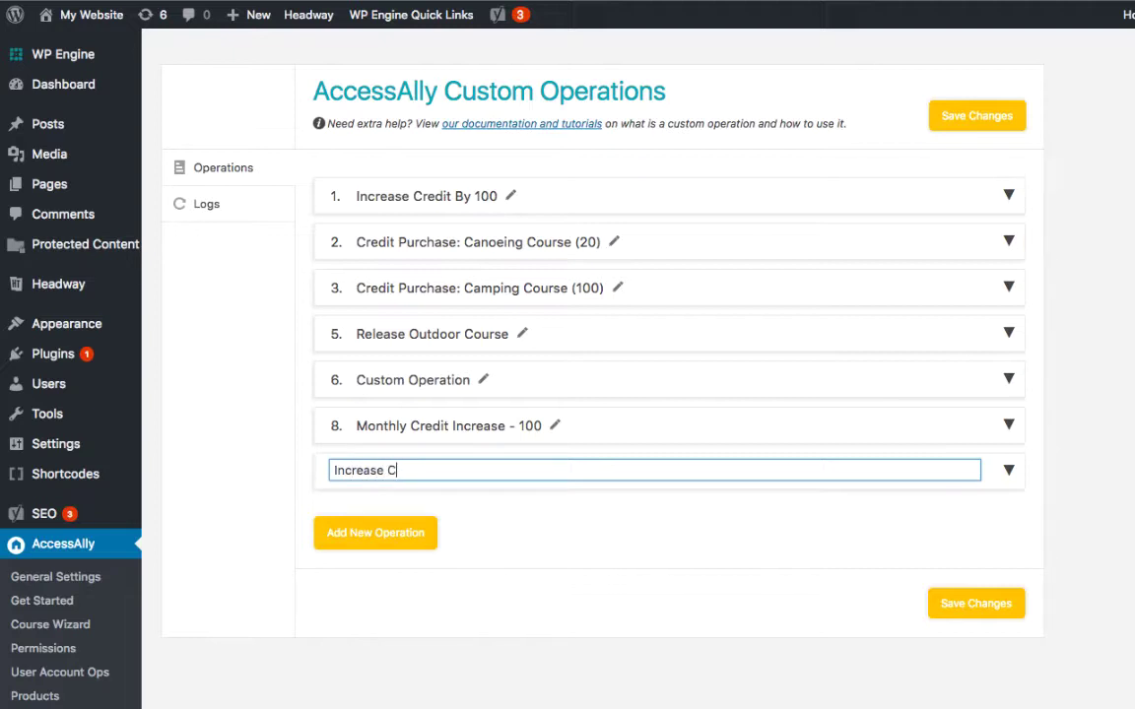
type("redit by 25")
key("Return")
scroll(559, 402, "down", 2)
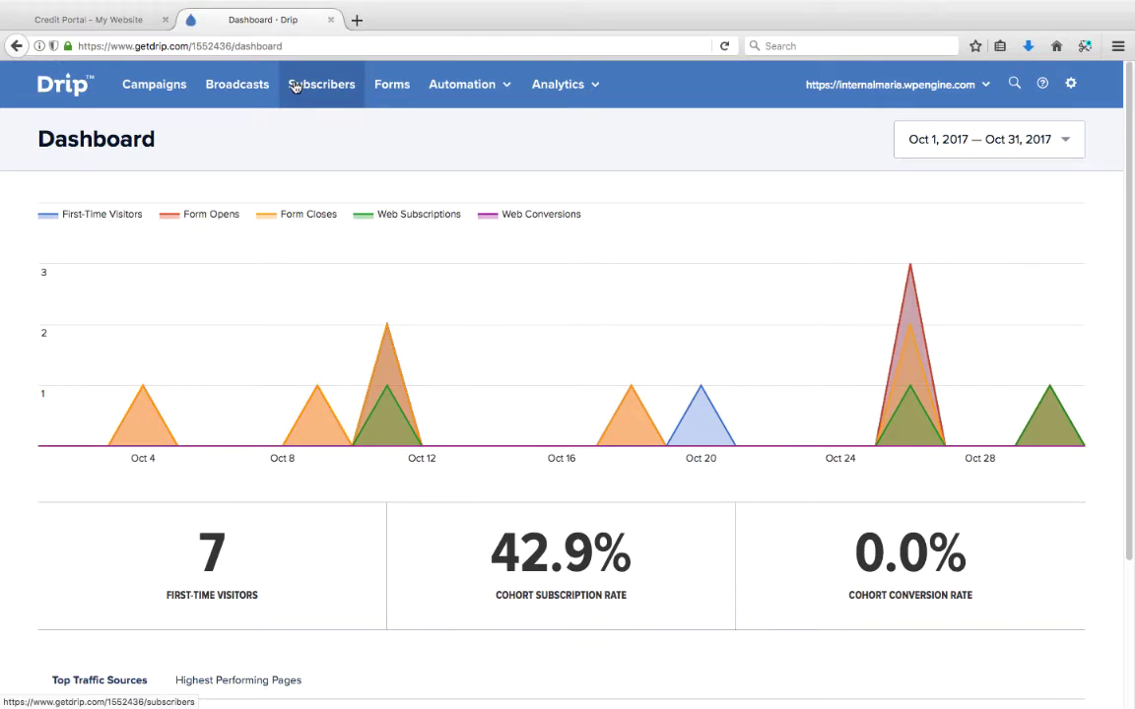
Switch to Drip and add a new subscriber with the test contact's e-mail address
left_click(293, 87)
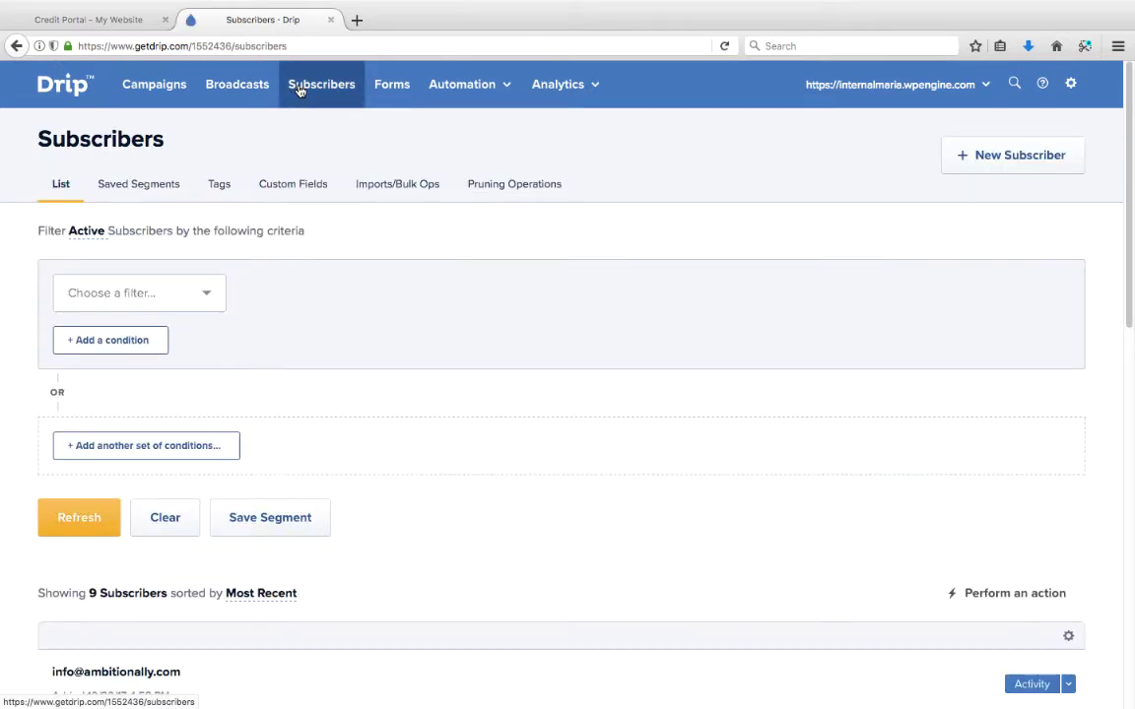
left_click(1000, 173)
left_click(950, 208)
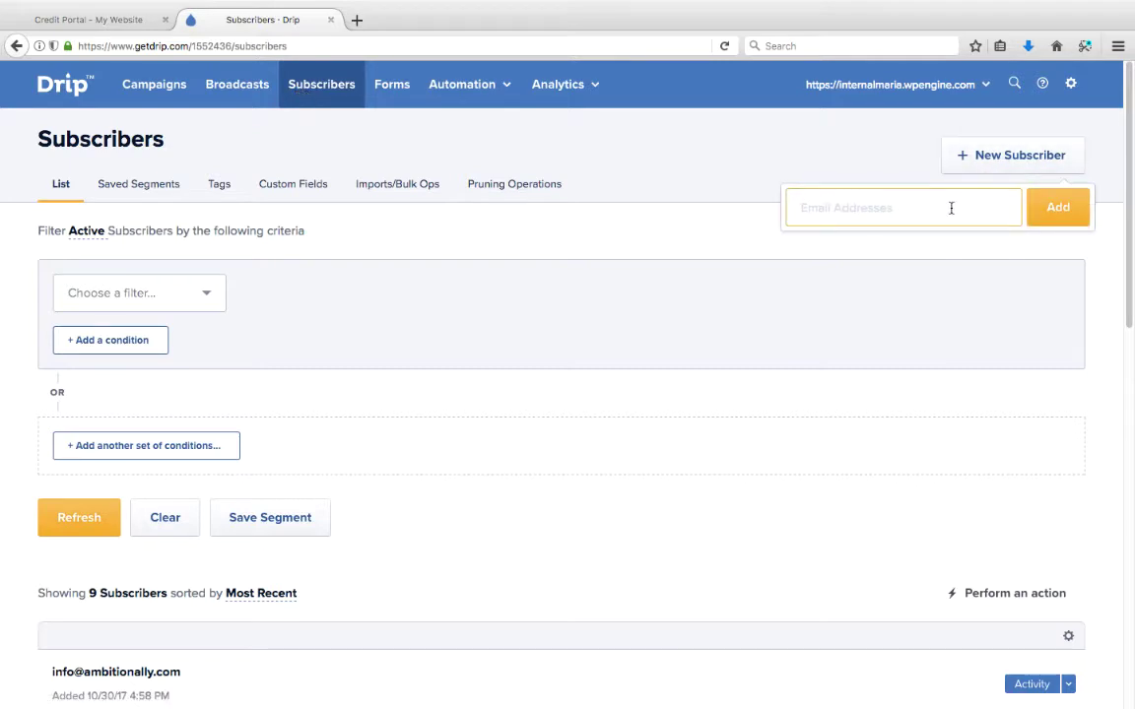
type("test@")
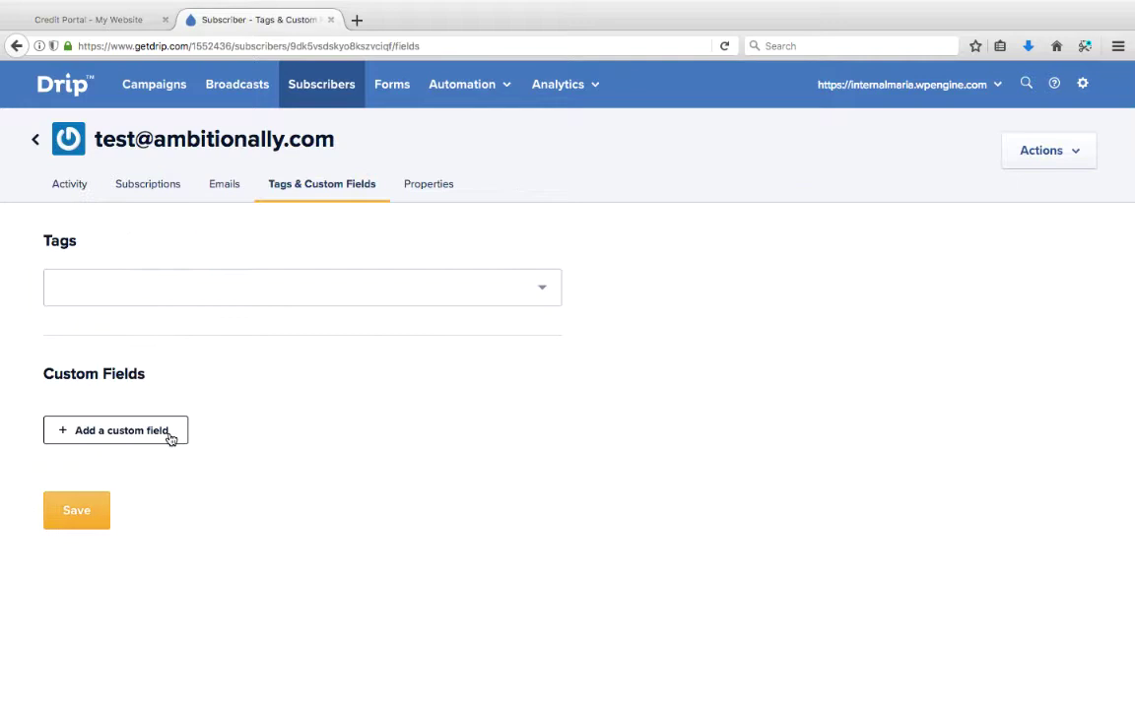
Add a custom field named YourCreditSystem with the value 0 to the subscriber and save it
left_click(169, 440)
type("YourCreditS")
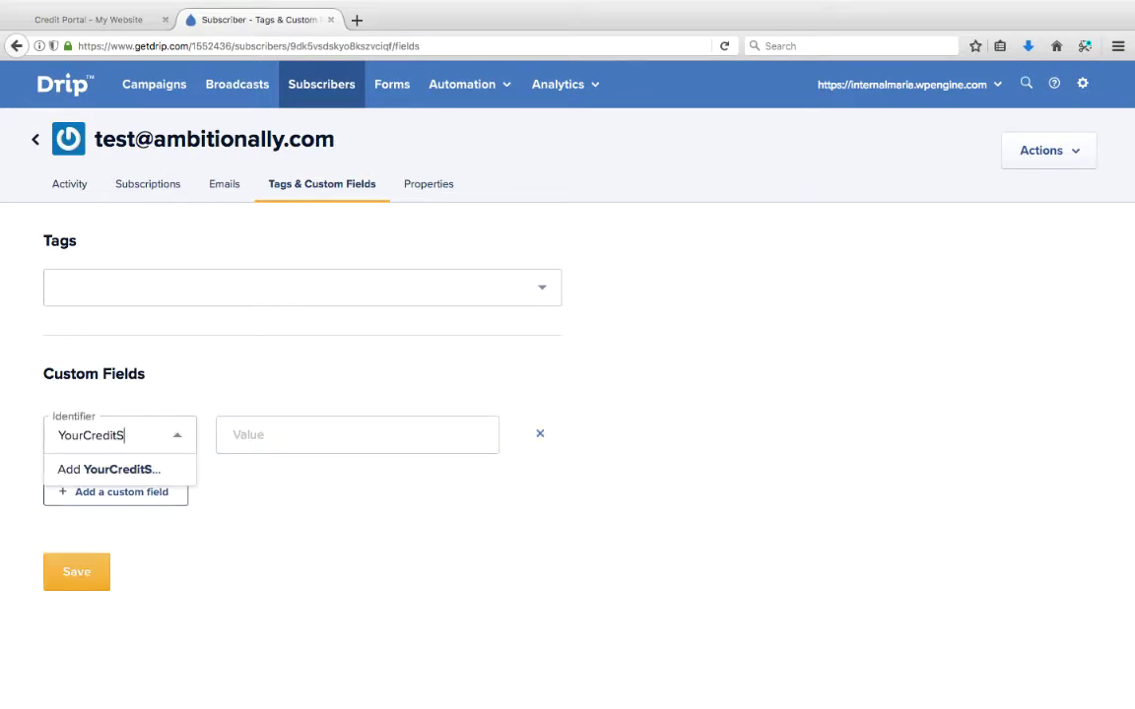
type("ystem")
left_click(266, 441)
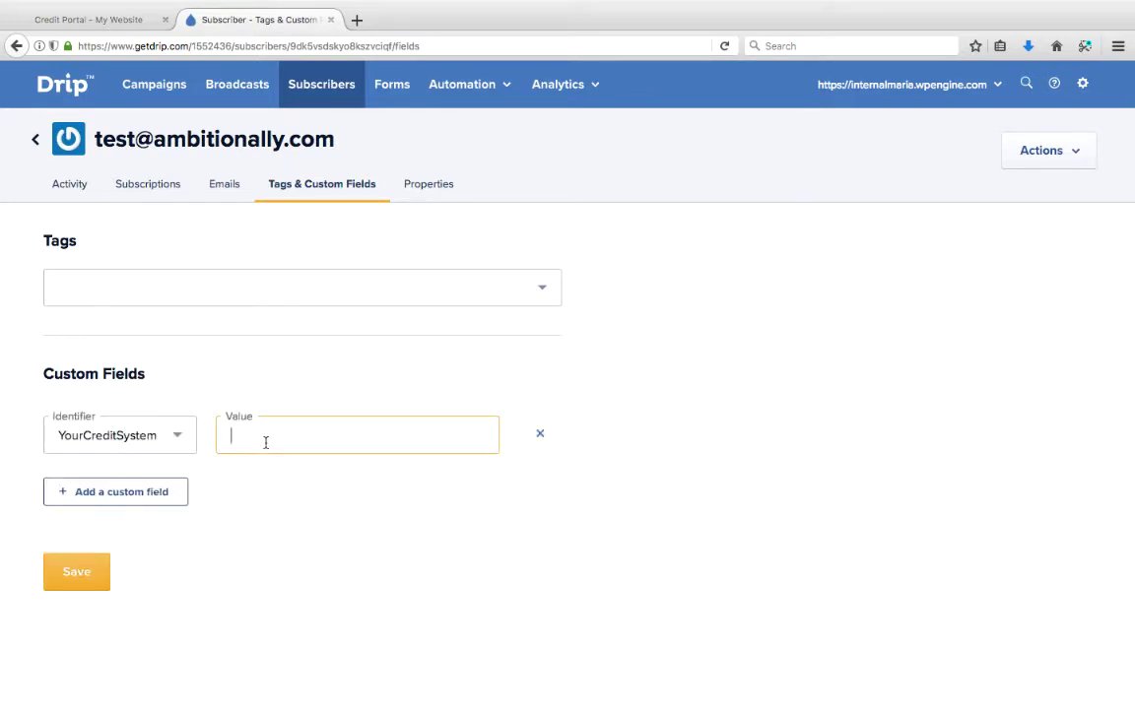
type("0")
left_click(81, 581)
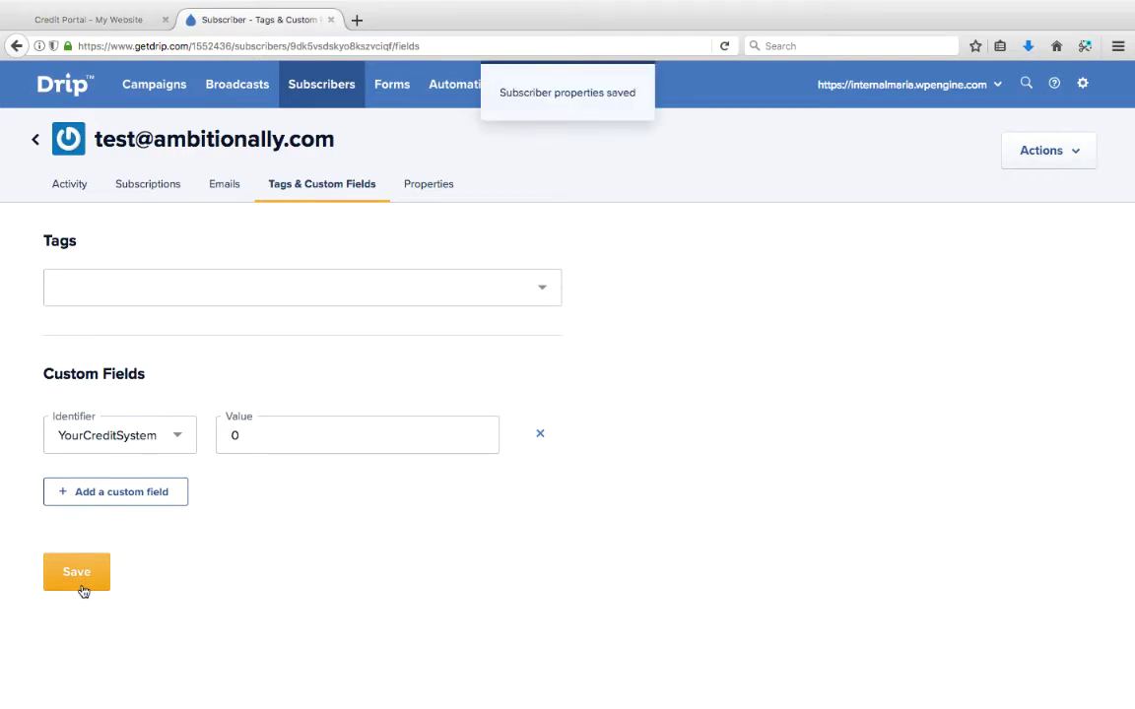
Return to the WordPress custom operations, refresh the custom field list and choose YourCreditSystem as the field to increase
left_click(114, 13)
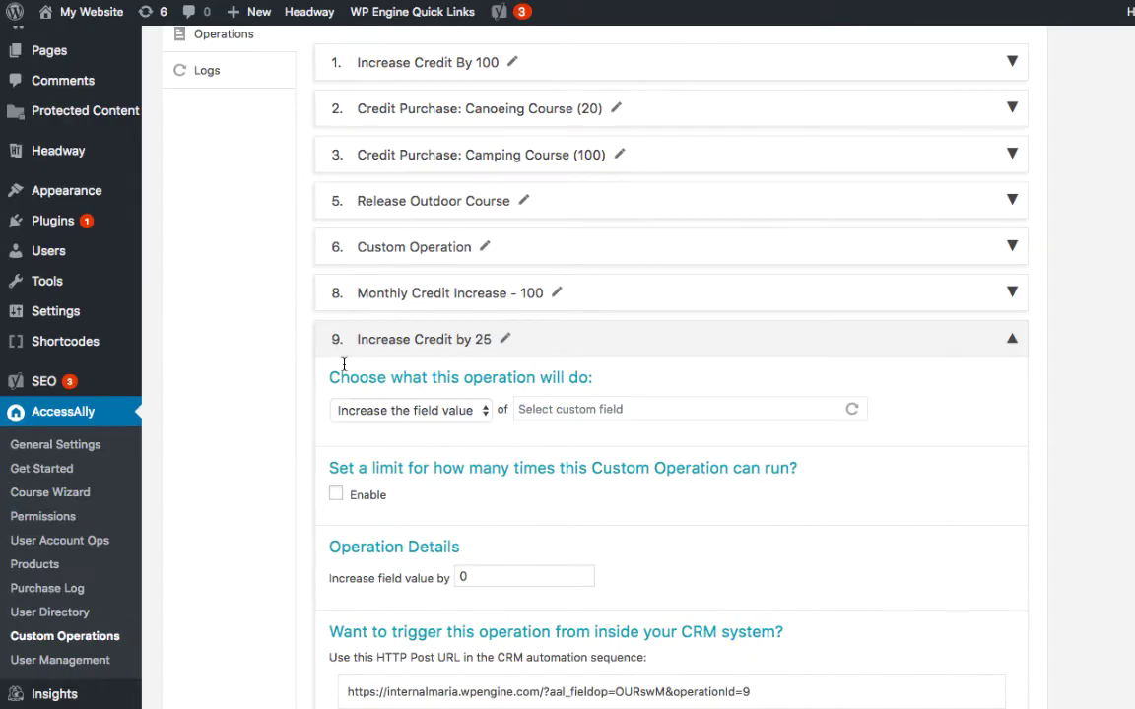
scroll(389, 426, "down", 1)
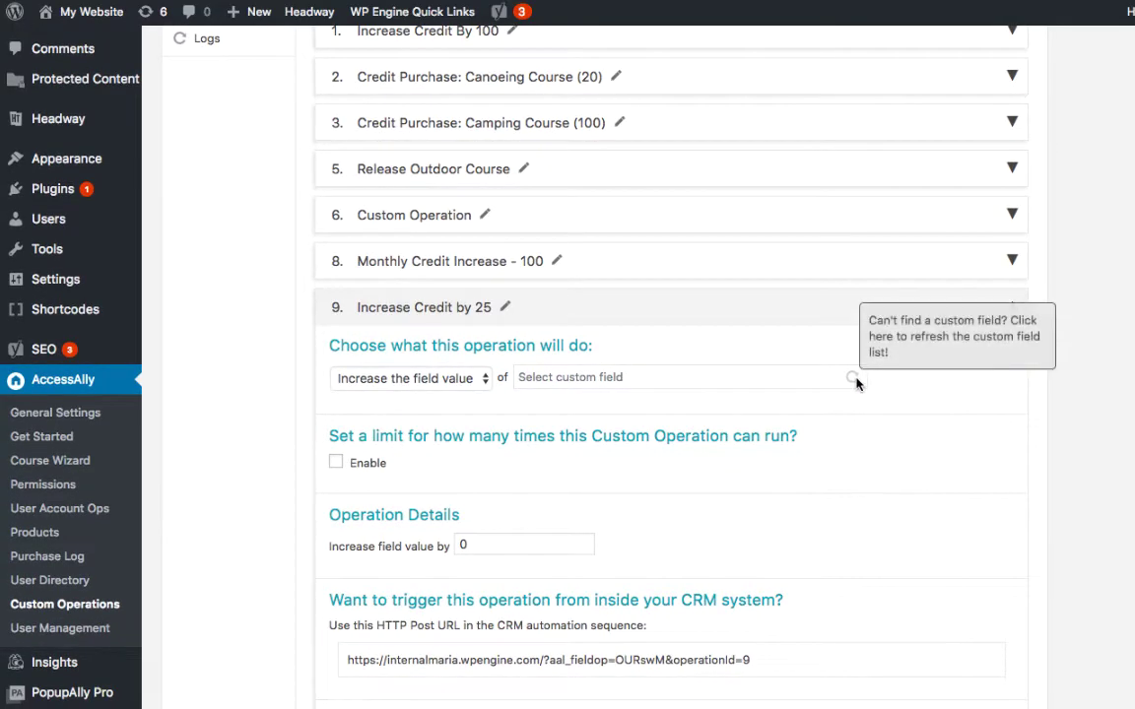
left_click(853, 381)
left_click(558, 540)
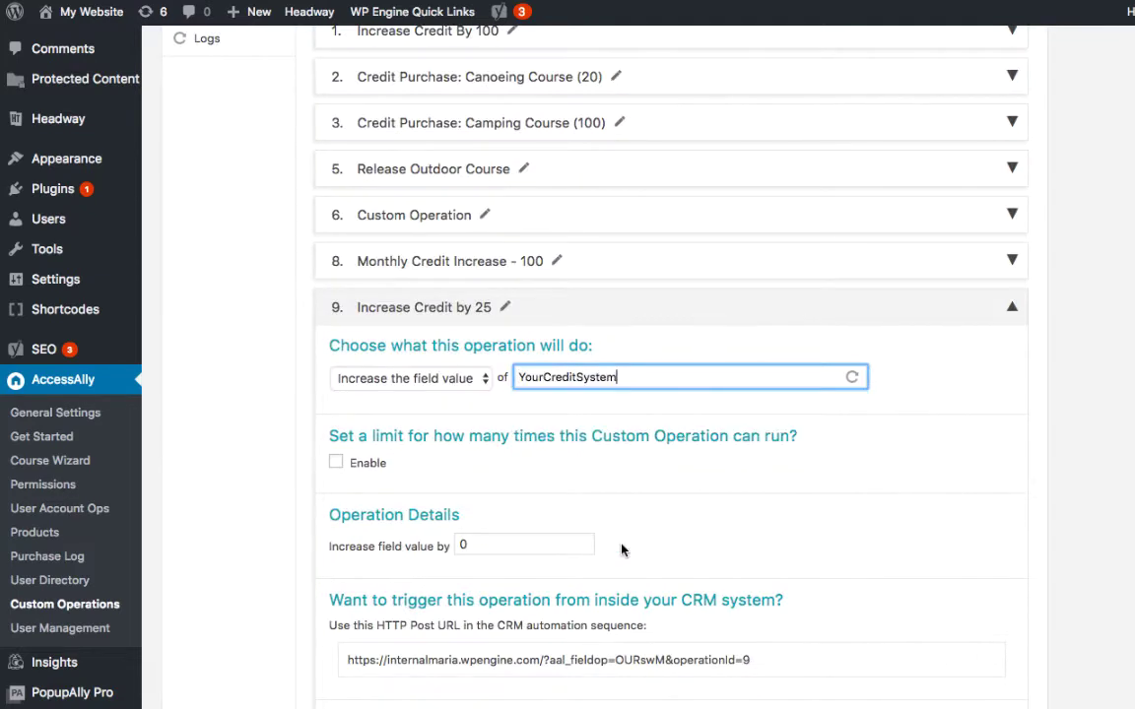
scroll(621, 616, "down", 3)
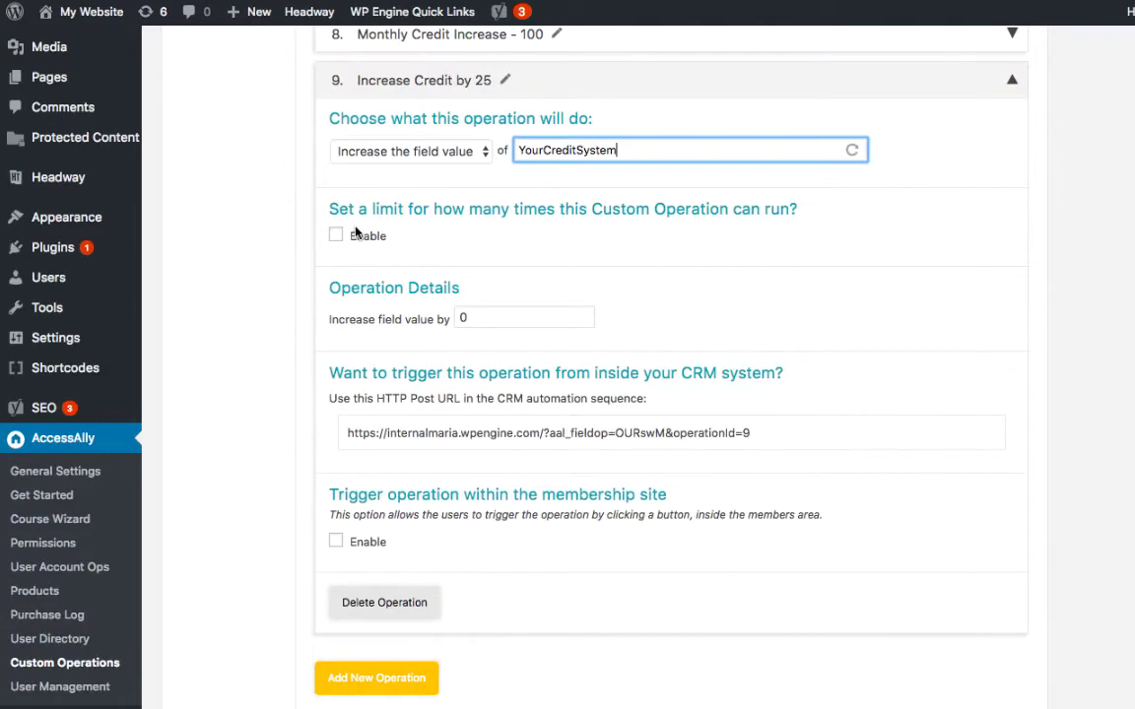
key("Tab")
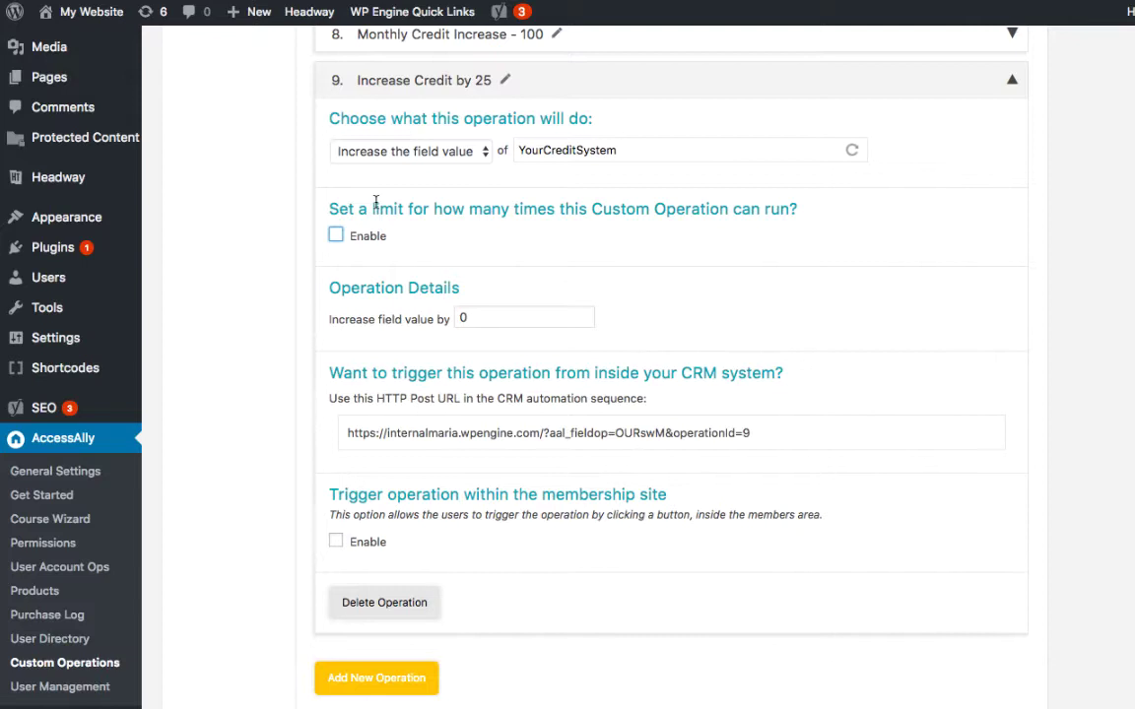
Set the Increase Credit by 25 operation to increase the field value by 25
left_click(488, 314)
double_click(488, 315)
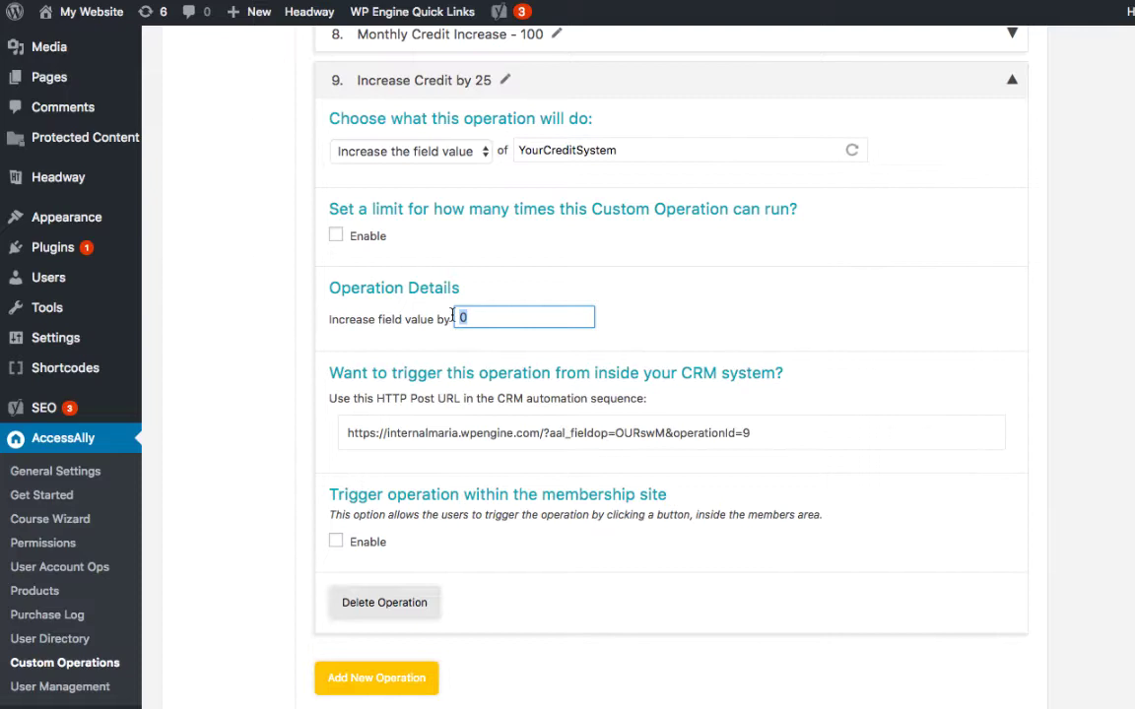
type("25")
left_click(474, 297)
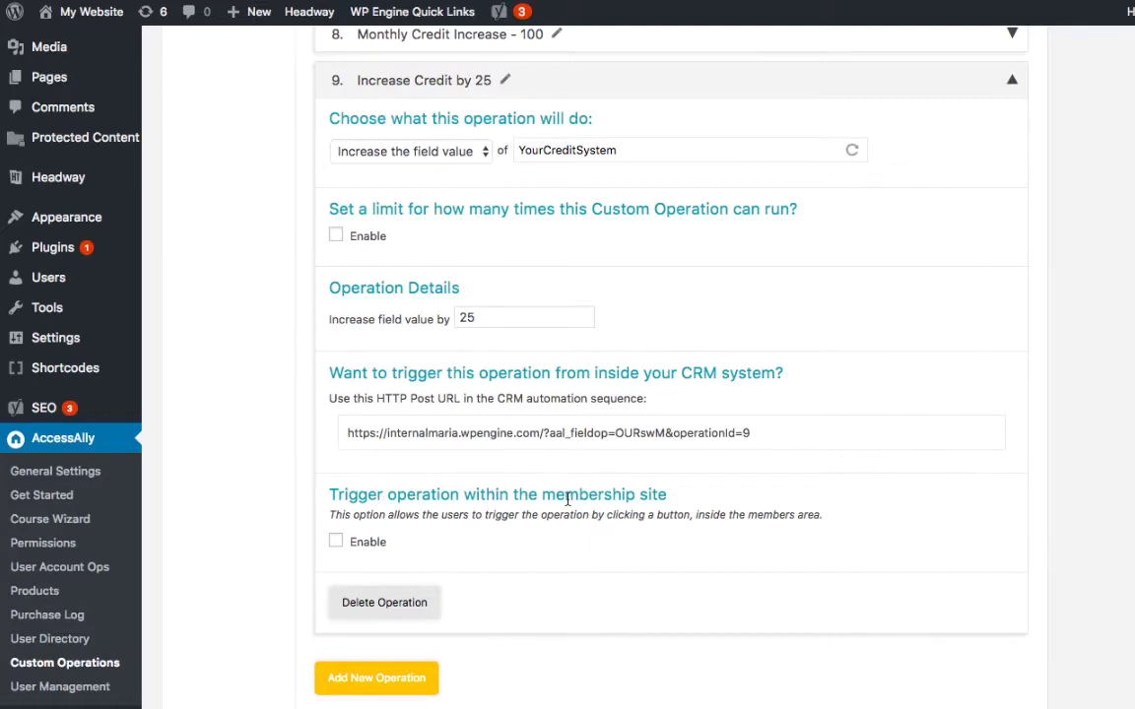
Enable triggering the operation within the membership site, copy its button shortcode and save the changes
left_click(336, 541)
scroll(335, 533, "down", 1)
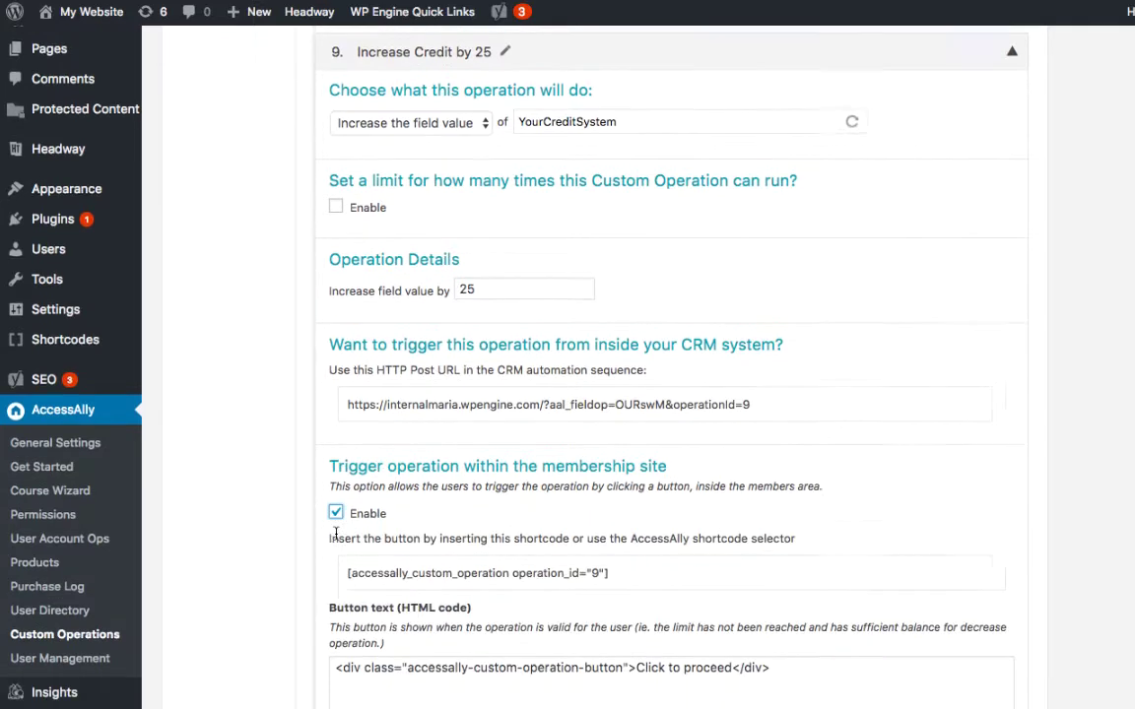
left_click(414, 491)
key("ctrl+c")
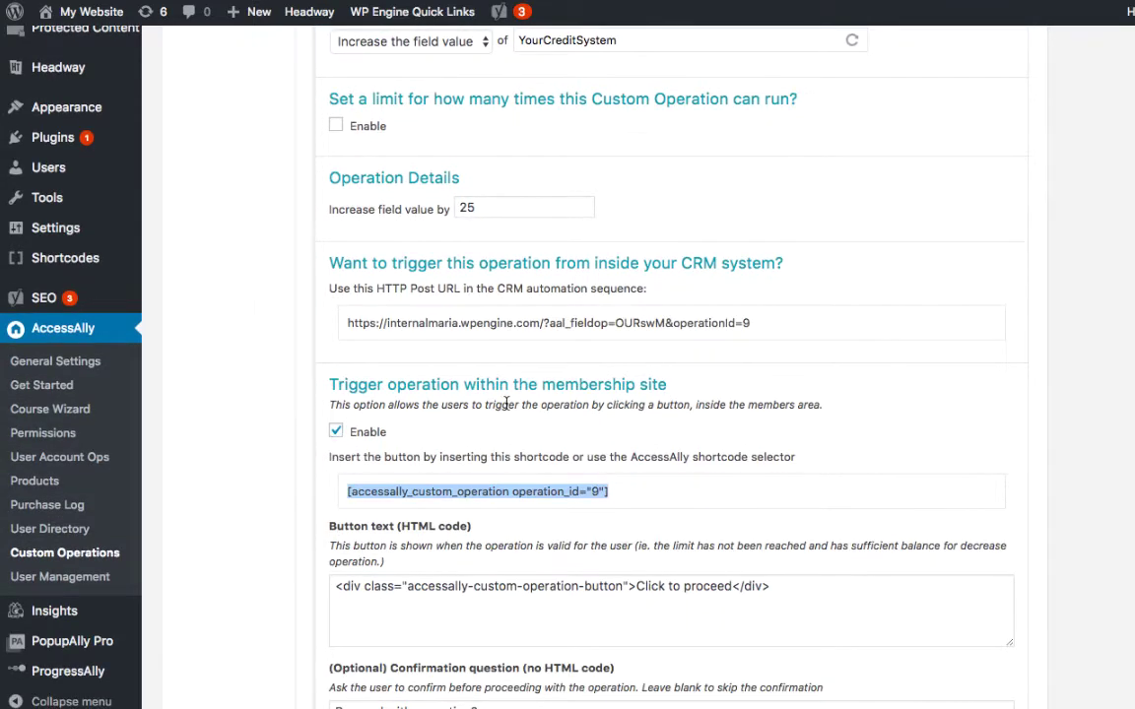
scroll(510, 445, "down", 10)
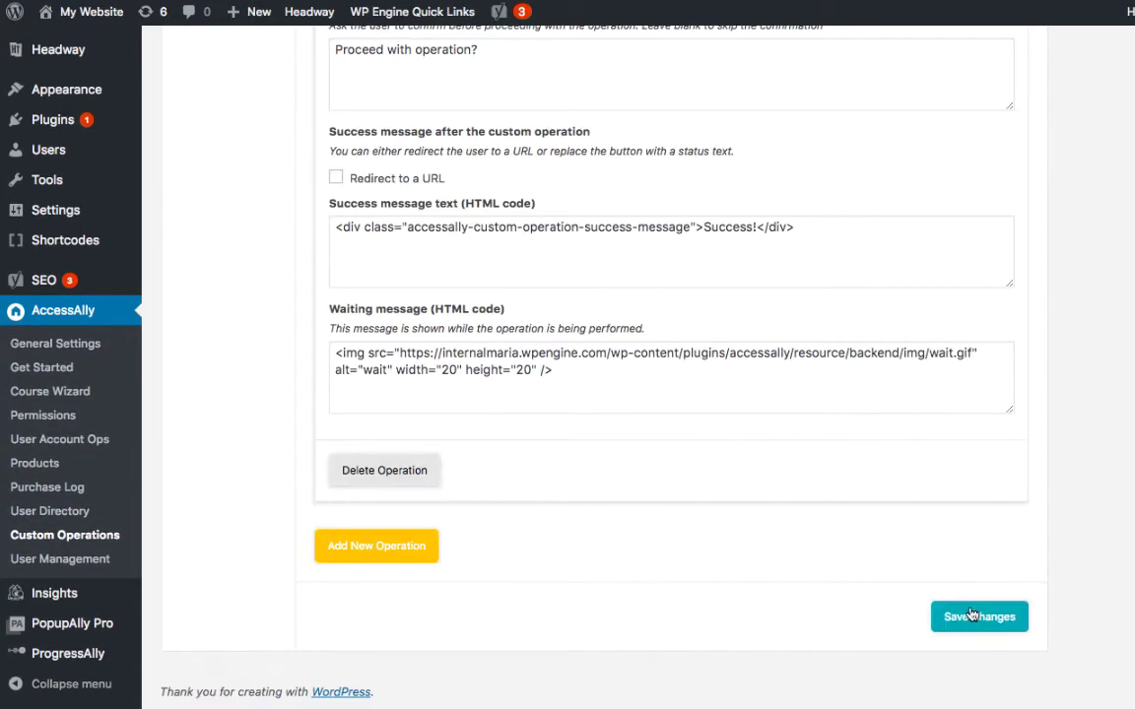
left_click(973, 615)
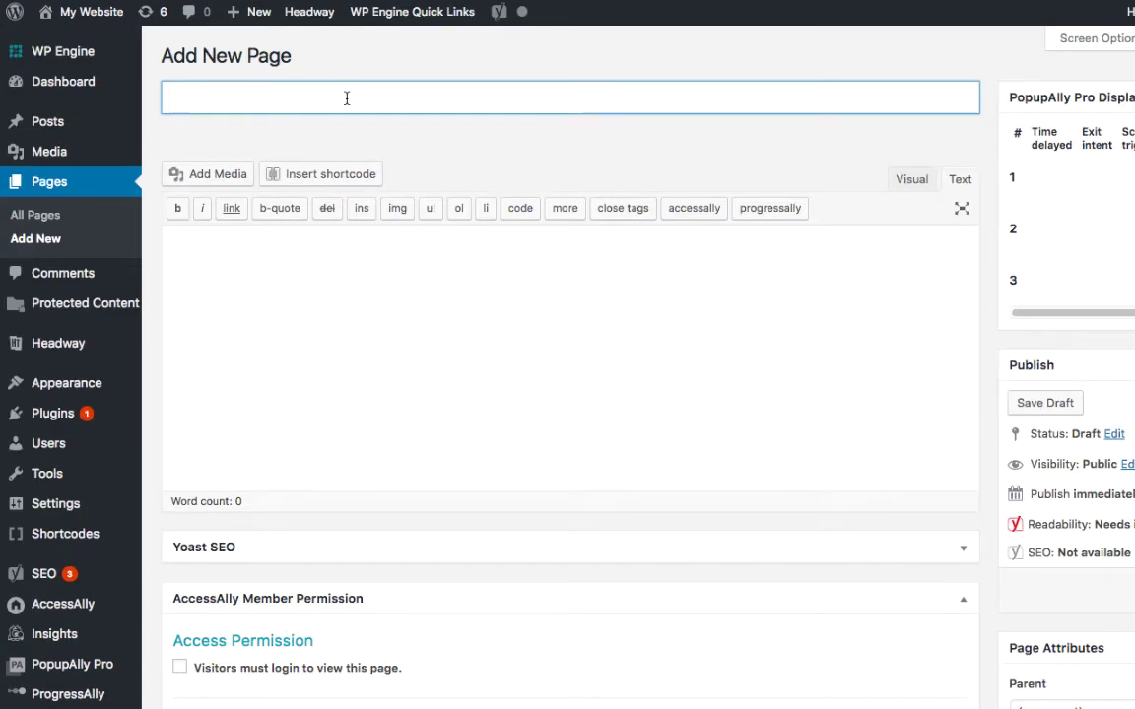
Title the new page "Sample Credit System Increase by 25" and paste the custom operation shortcode into its body
type("Sample Credit System Increase by 25")
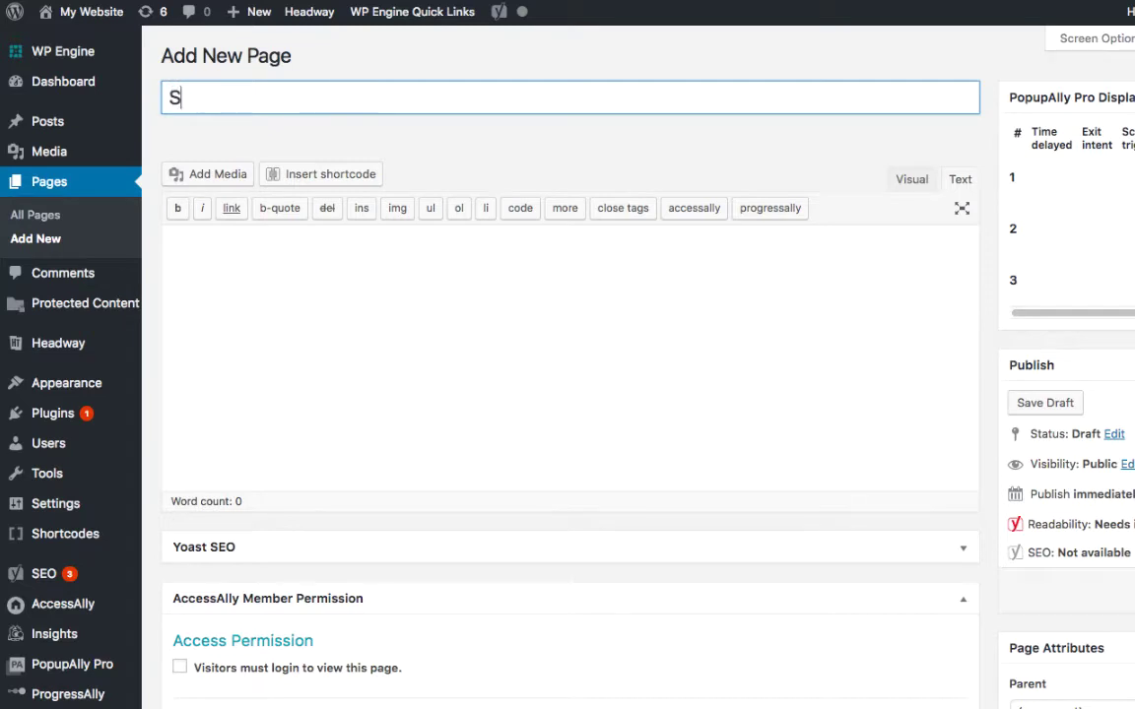
left_click(356, 307)
key("ctrl+v")
Put the text "Increase your credit here:" before the shortcode and add two line breaks above it
key("Up")
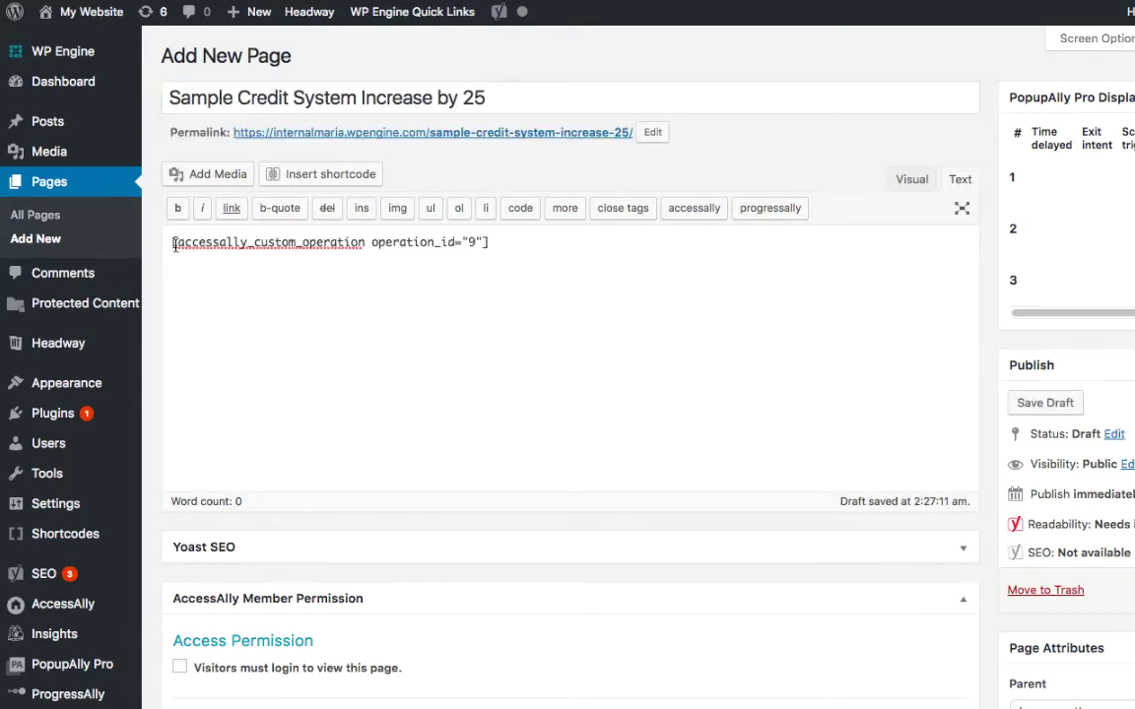
type("Increase your credit here:")
key("Up")
key("Return")
key("Return")
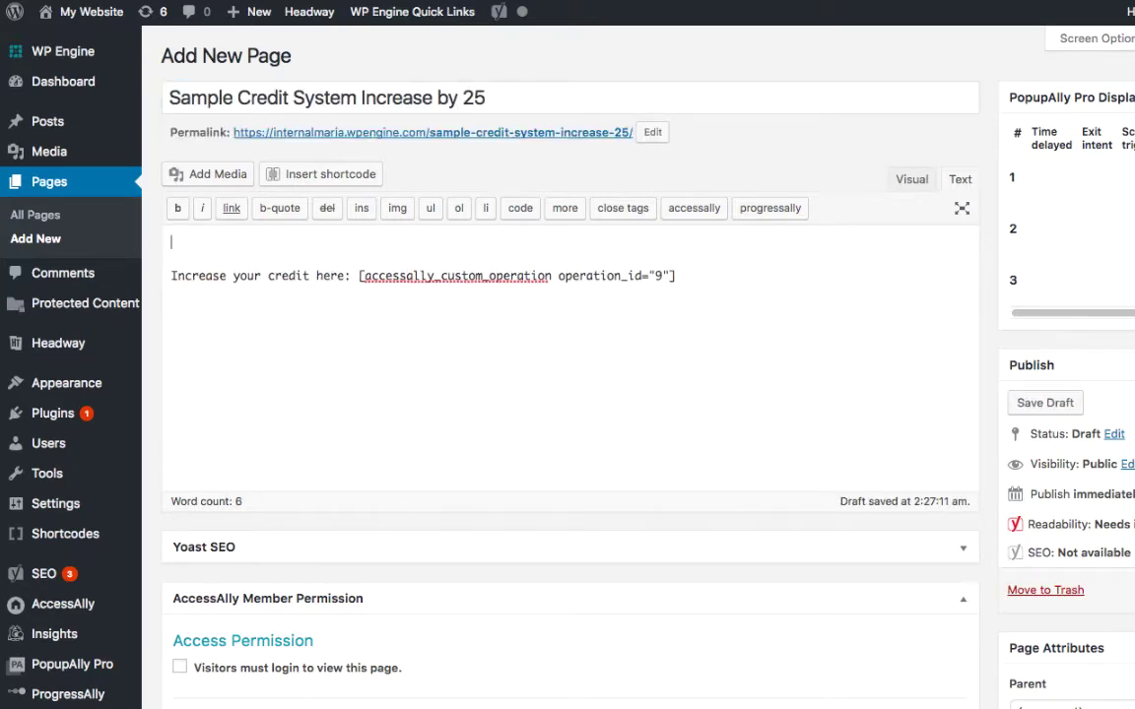
Insert the AccessAlly Custom Field Value for Operation shortcode above the credit text on the page
left_click(689, 208)
left_click(635, 296)
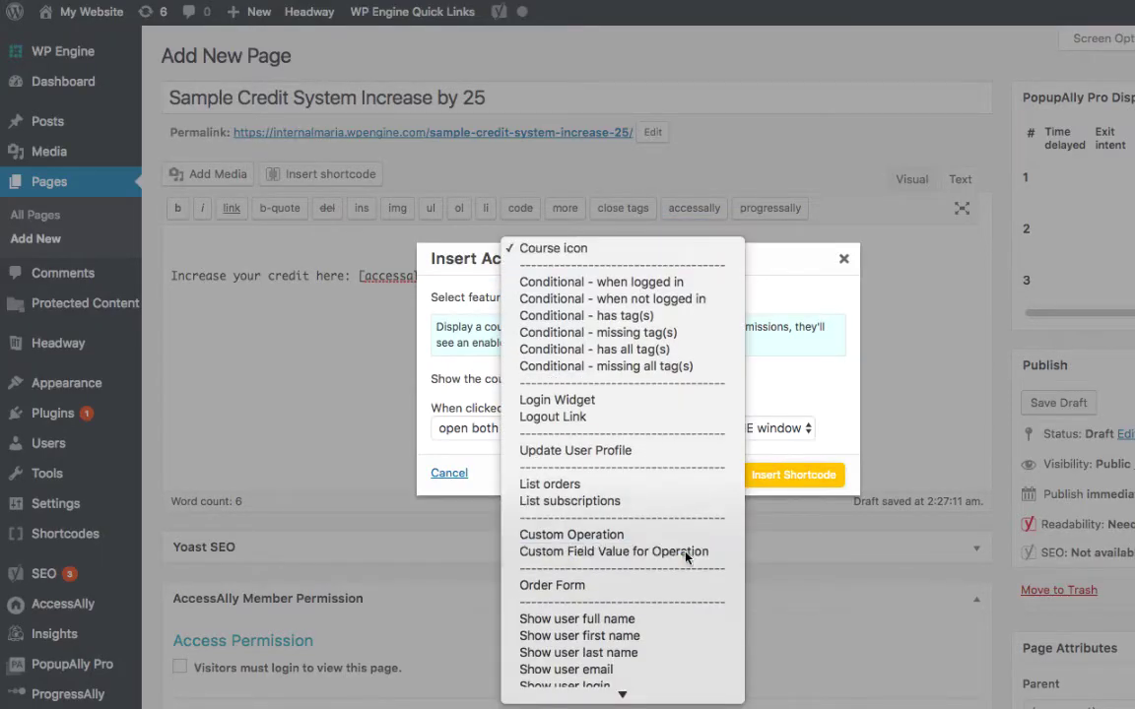
left_click(621, 550)
left_click(621, 361)
left_click(653, 461)
left_click(777, 410)
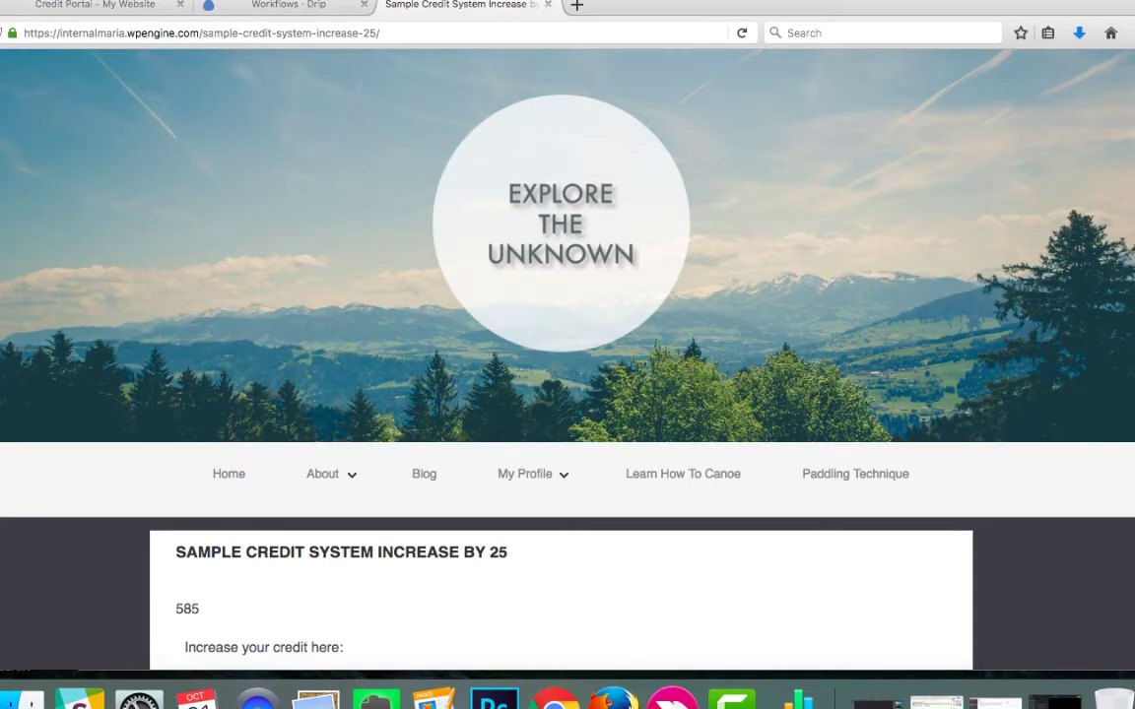
Run the credit increase from the published sample page and check the credit balance before and after
scroll(510, 279, "down", 5)
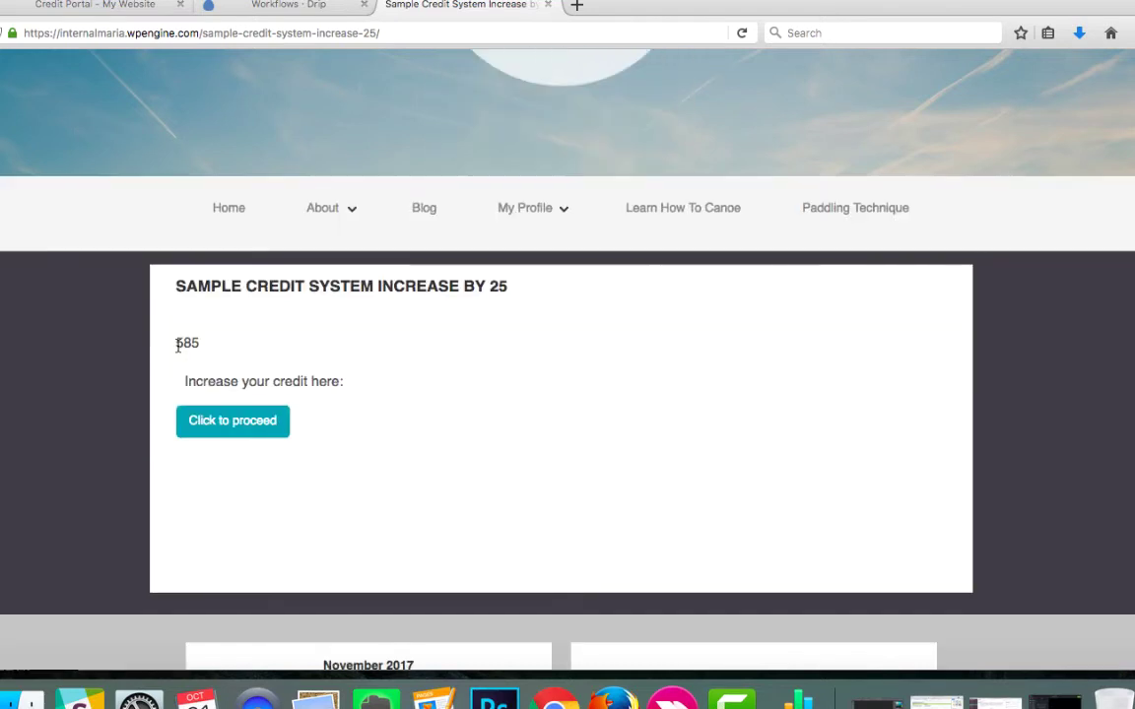
left_click_drag(175, 343, 213, 352)
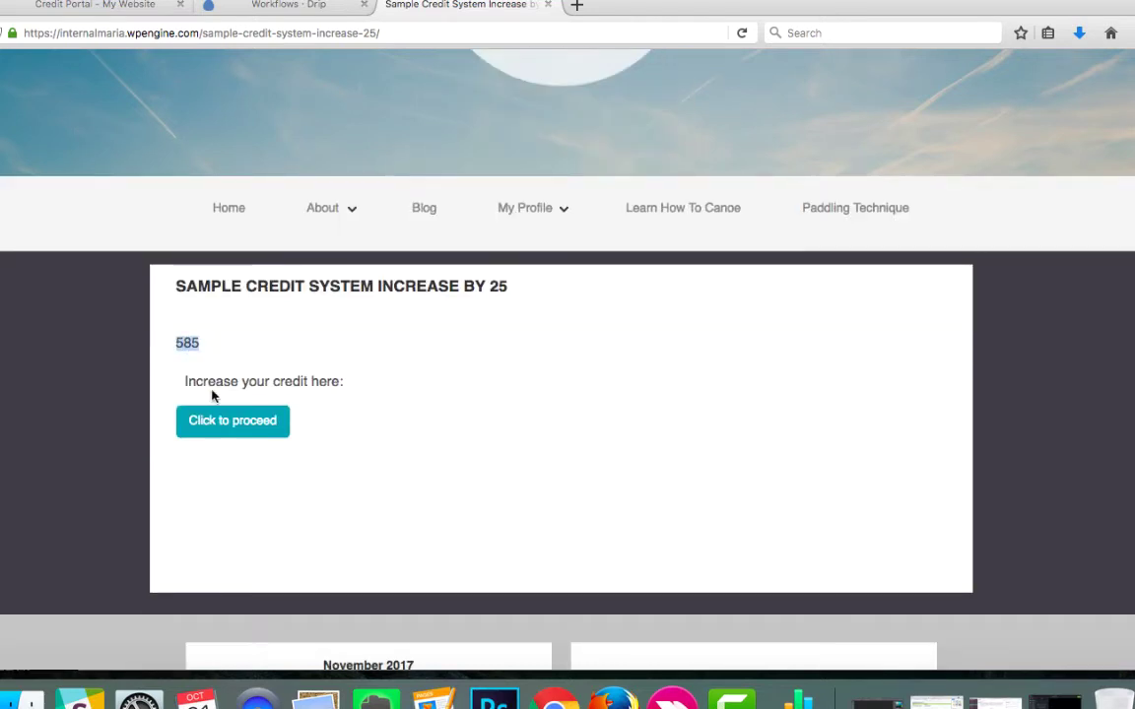
left_click(238, 431)
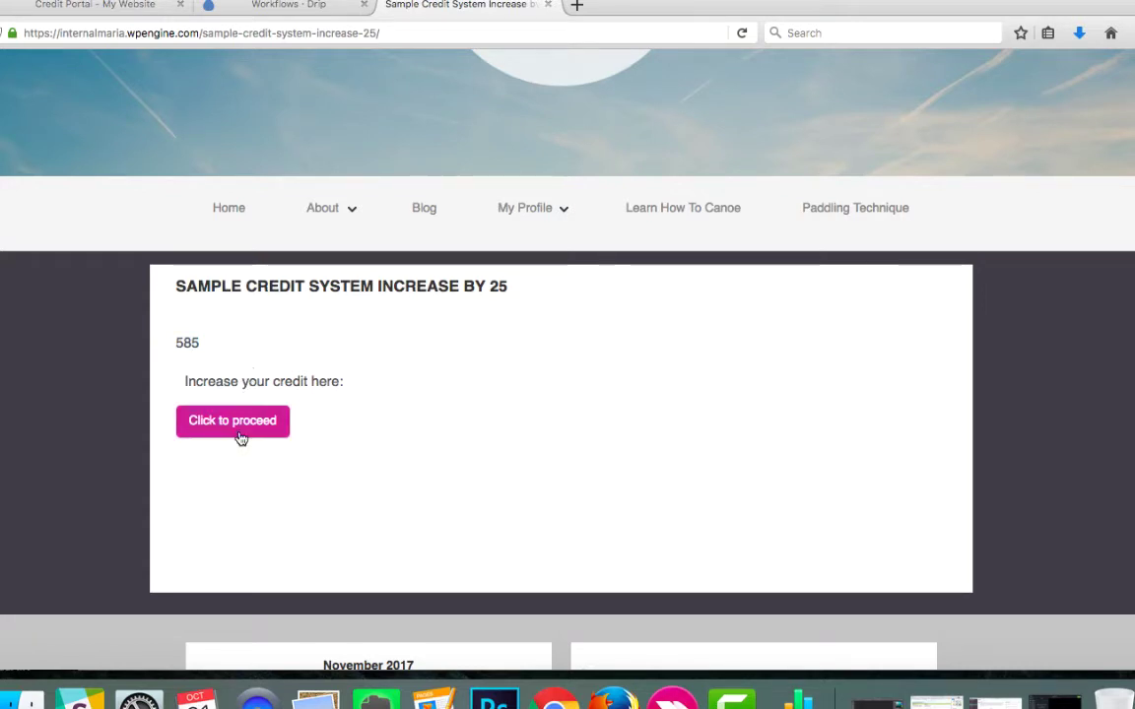
left_click_drag(202, 347, 170, 346)
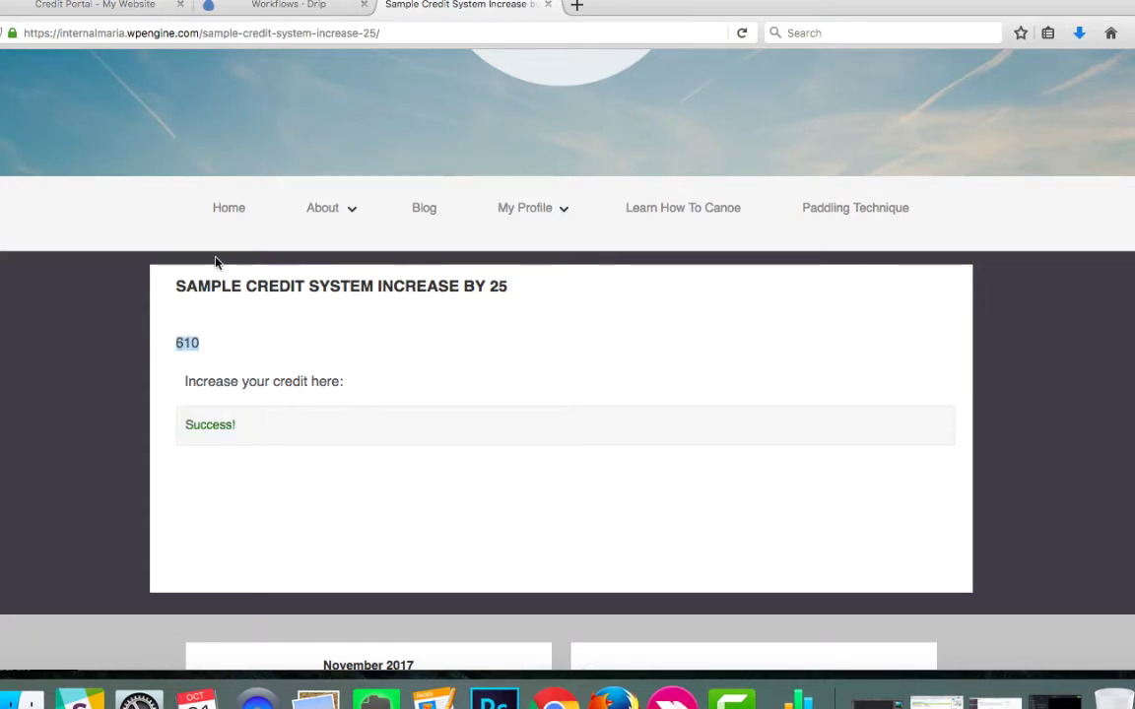